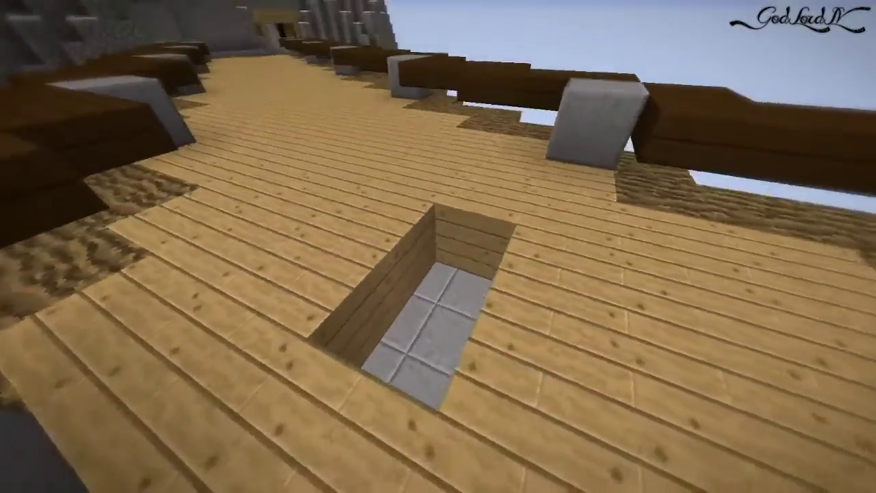
pyautogui.press('e')
pyautogui.press('e')
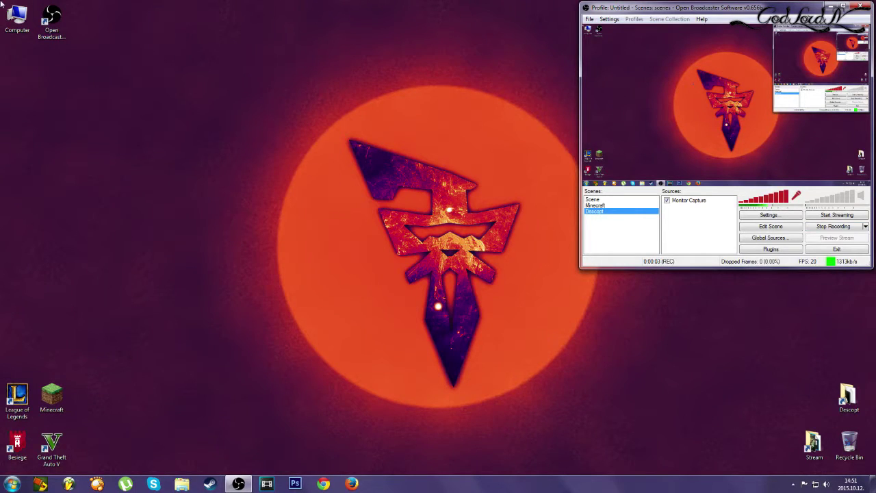
# Place the Open Broadcaster Software window in the desktop's upper-left corner and reduce its height.
pyautogui.click(831, 6)
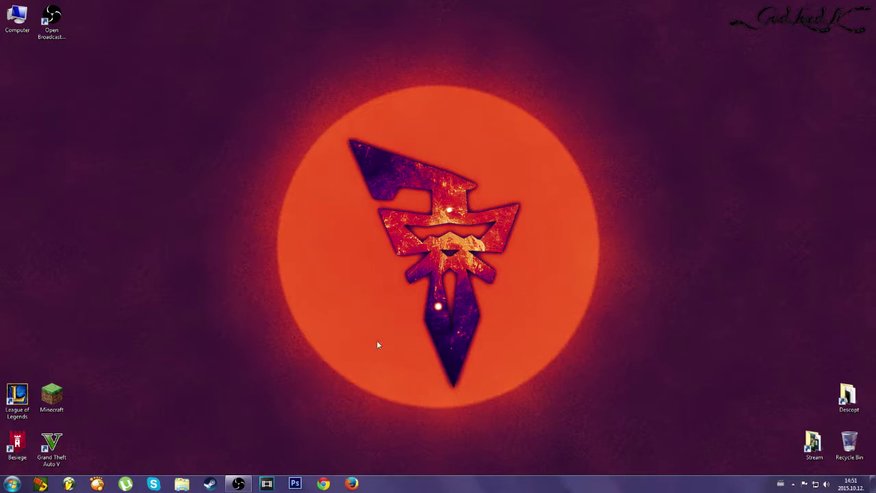
pyautogui.click(238, 484)
pyautogui.moveTo(655, 12); pyautogui.dragTo(76, 12)
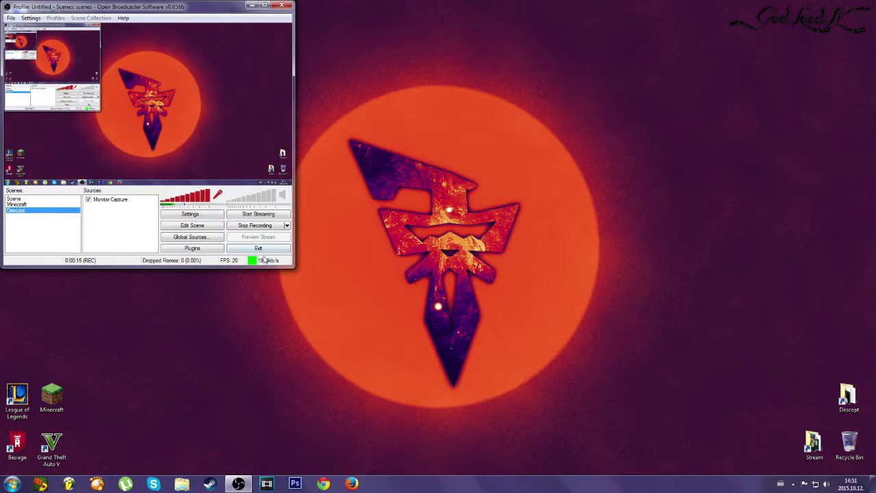
pyautogui.moveTo(263, 269); pyautogui.dragTo(253, 80)
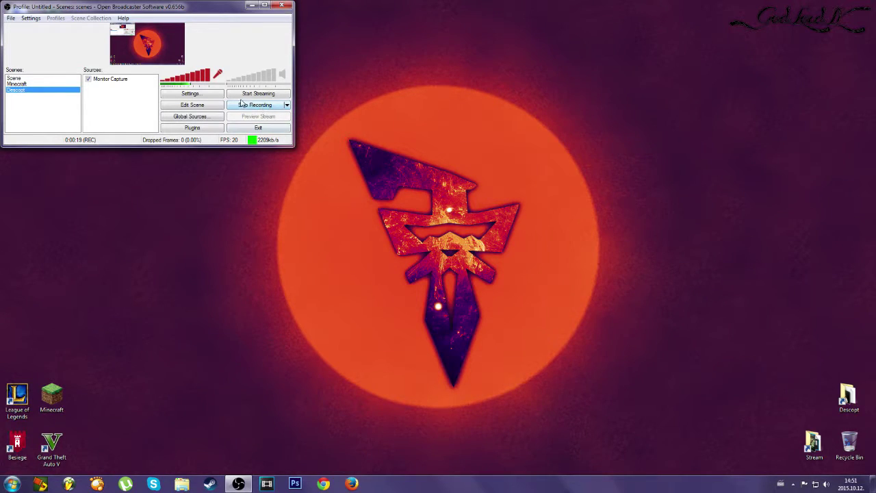
pyautogui.moveTo(96, 5); pyautogui.dragTo(153, 52)
pyautogui.moveTo(100, 55); pyautogui.dragTo(43, 6)
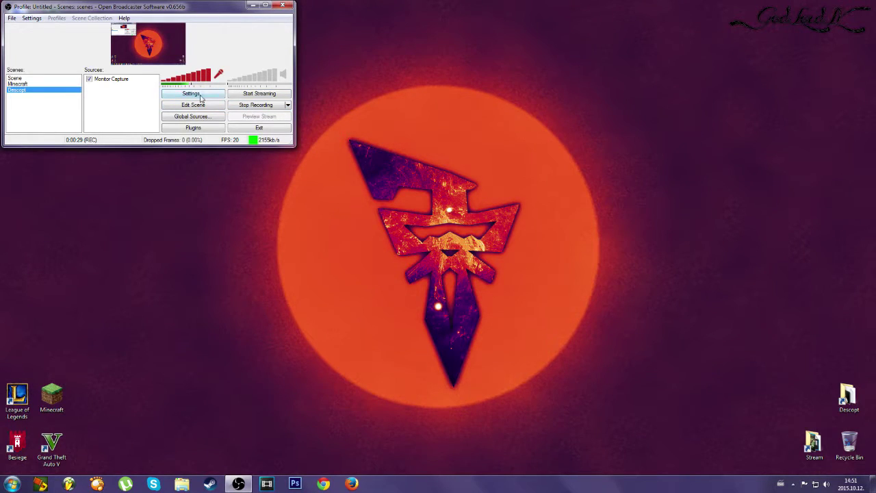
# Open the Encoding page of the settings.
pyautogui.click(200, 96)
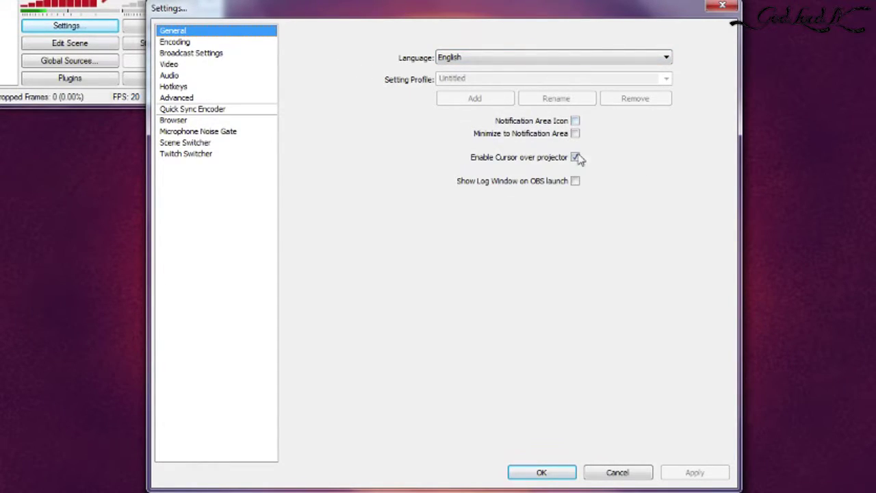
pyautogui.click(176, 43)
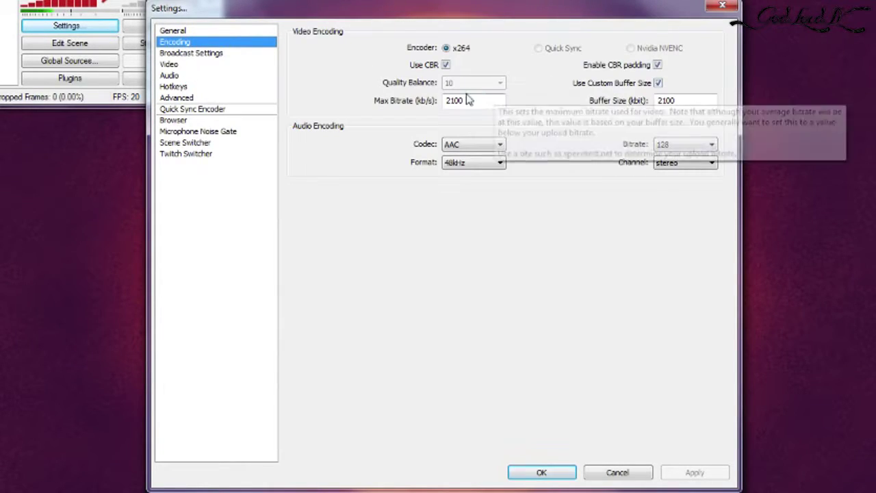
# Try a maximum video bitrate of 3500 kb/s and return it to 2100 kb/s.
pyautogui.moveTo(503, 100); pyautogui.dragTo(348, 103)
pyautogui.write('3500')
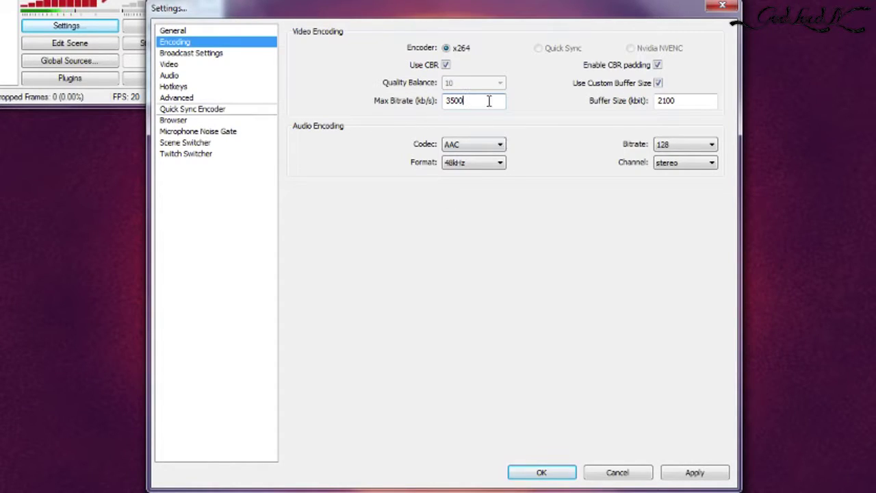
pyautogui.moveTo(473, 101); pyautogui.dragTo(346, 105)
pyautogui.write('2100')
# Try out the CBR, CBR padding and custom buffer size options, view the quality balance choices, and leave all three options enabled.
pyautogui.click(446, 65)
pyautogui.click(479, 83)
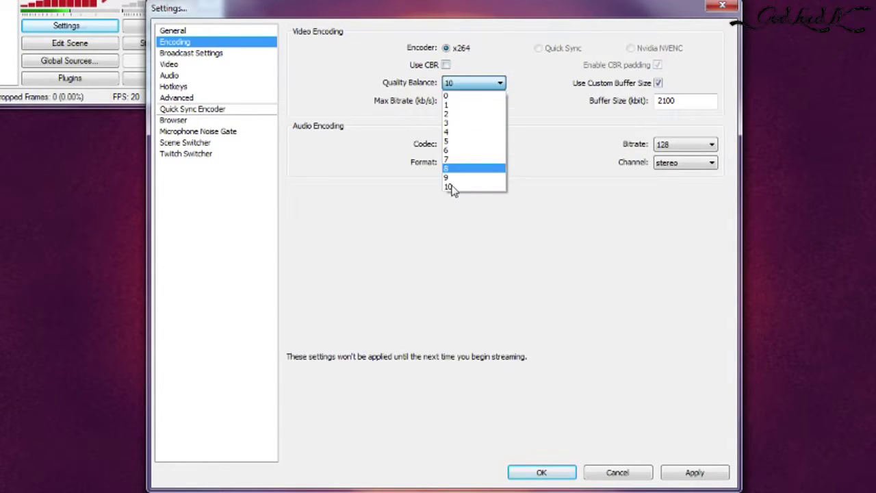
pyautogui.click(460, 69)
pyautogui.click(447, 65)
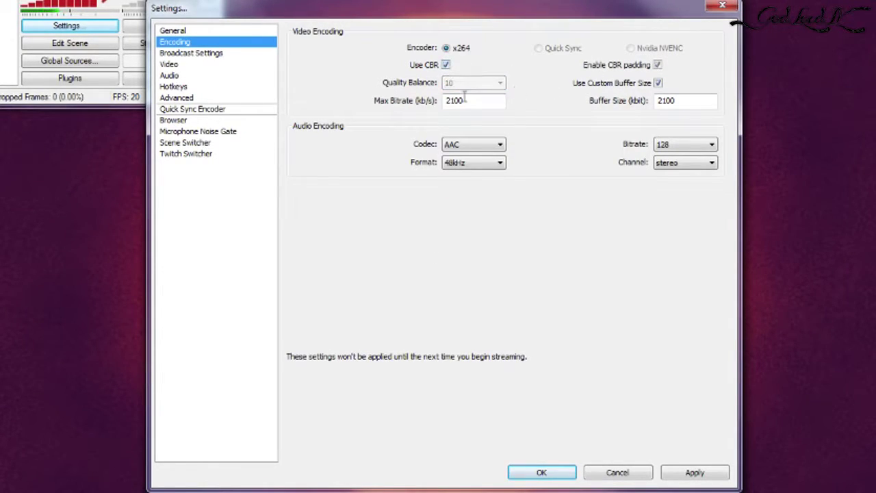
pyautogui.click(658, 83)
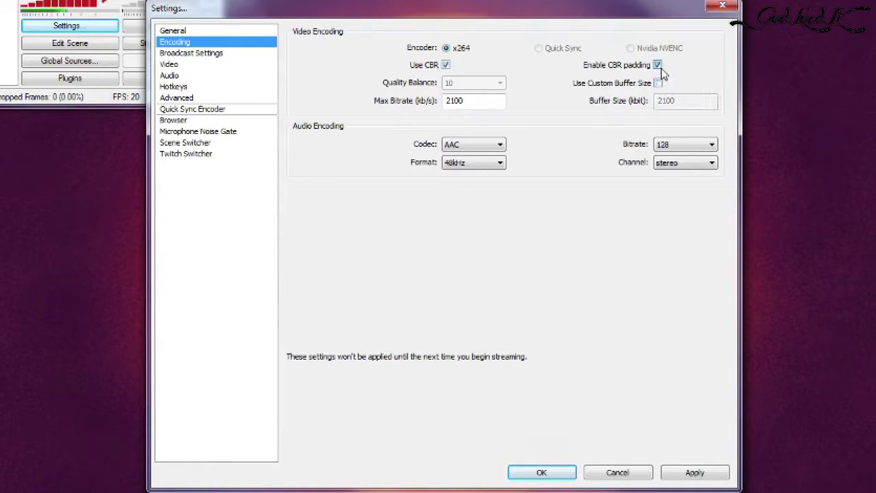
pyautogui.click(658, 66)
pyautogui.click(658, 83)
pyautogui.click(658, 65)
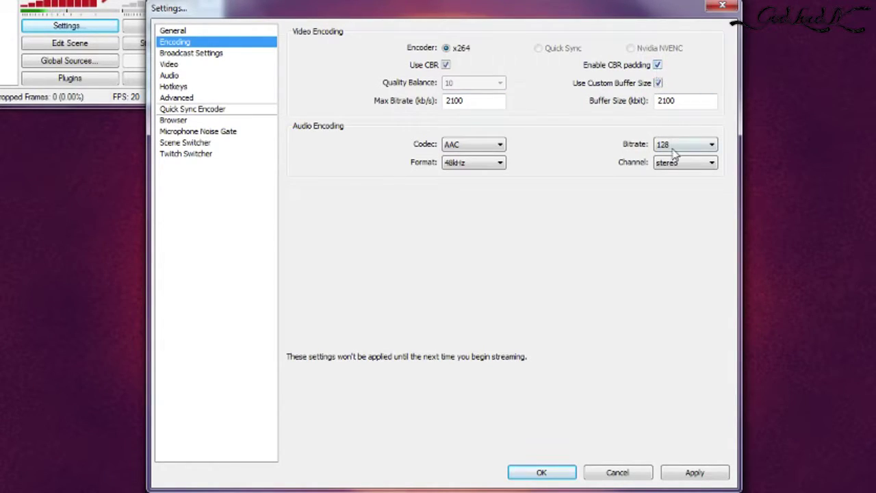
# Switch to the Broadcast Settings page and save the encoding changes.
pyautogui.click(166, 55)
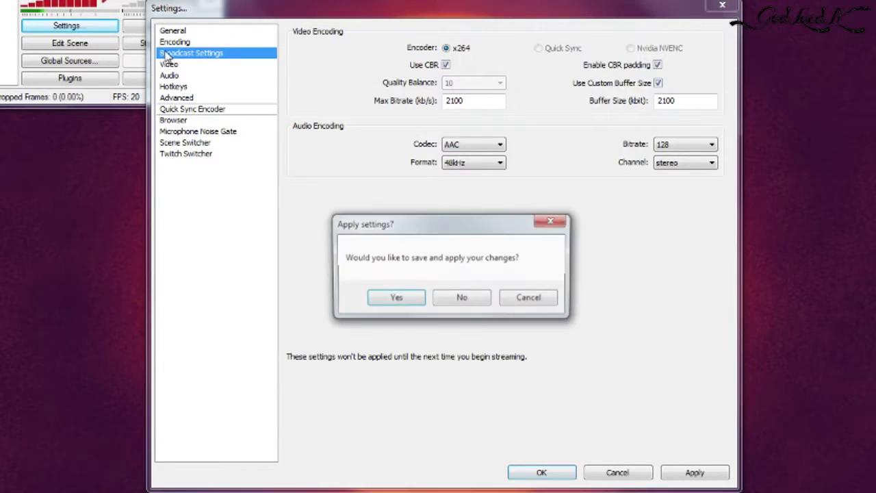
pyautogui.click(547, 299)
pyautogui.click(165, 54)
pyautogui.click(418, 299)
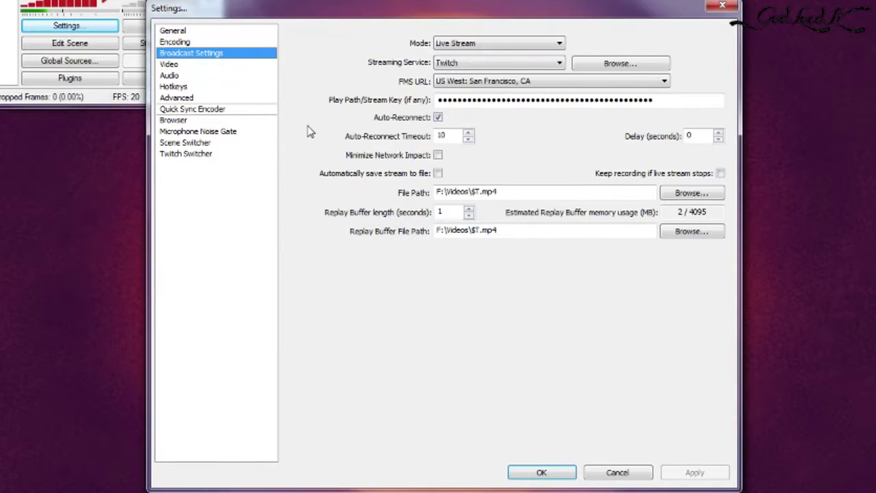
# Try the File Output Only broadcast mode and return the mode to Live Stream.
pyautogui.click(494, 44)
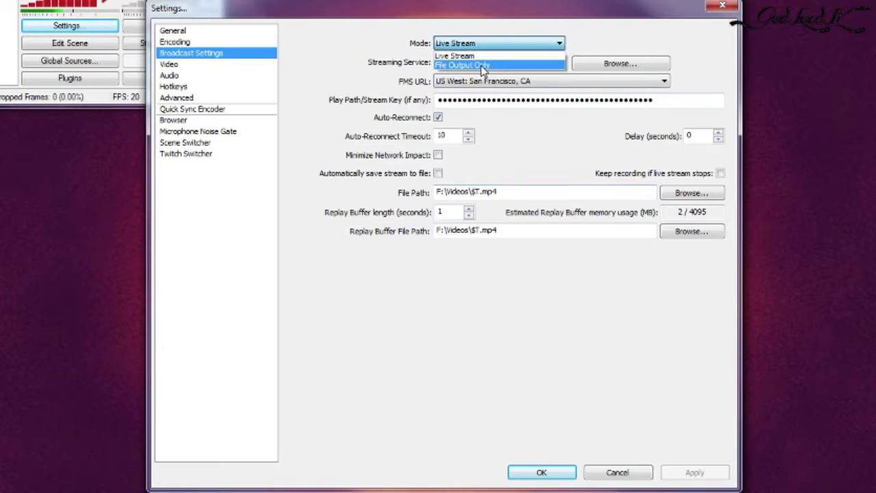
pyautogui.click(483, 66)
pyautogui.click(490, 45)
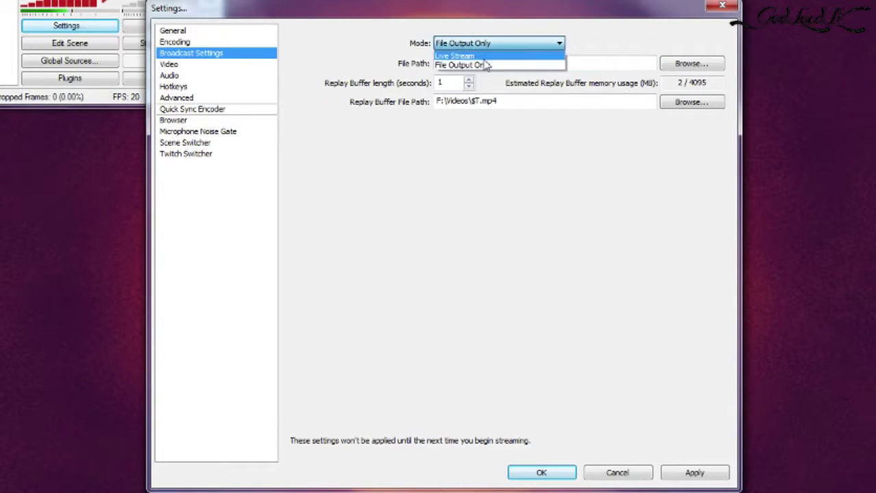
pyautogui.click(480, 55)
pyautogui.click(448, 44)
pyautogui.click(451, 59)
pyautogui.click(452, 44)
pyautogui.click(455, 65)
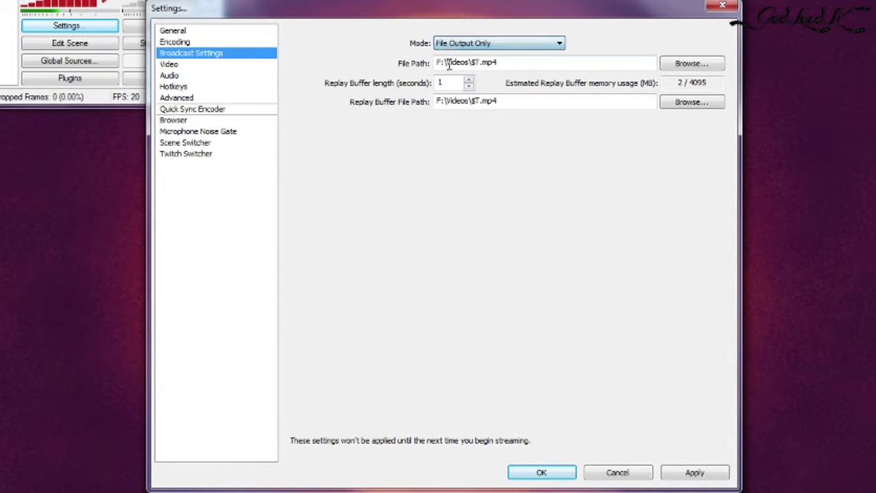
pyautogui.click(479, 43)
pyautogui.click(472, 54)
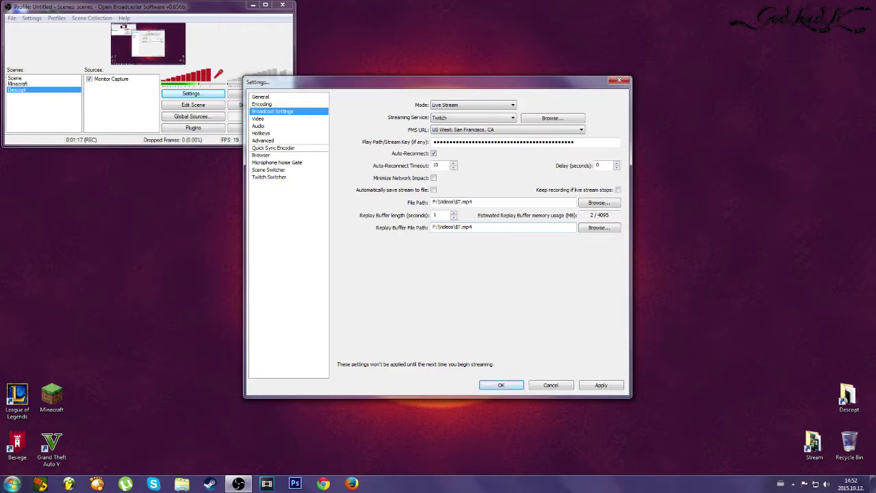
# Open the Videos folder on the Video (F:) drive in Windows Explorer.
pyautogui.click(9, 485)
pyautogui.click(145, 366)
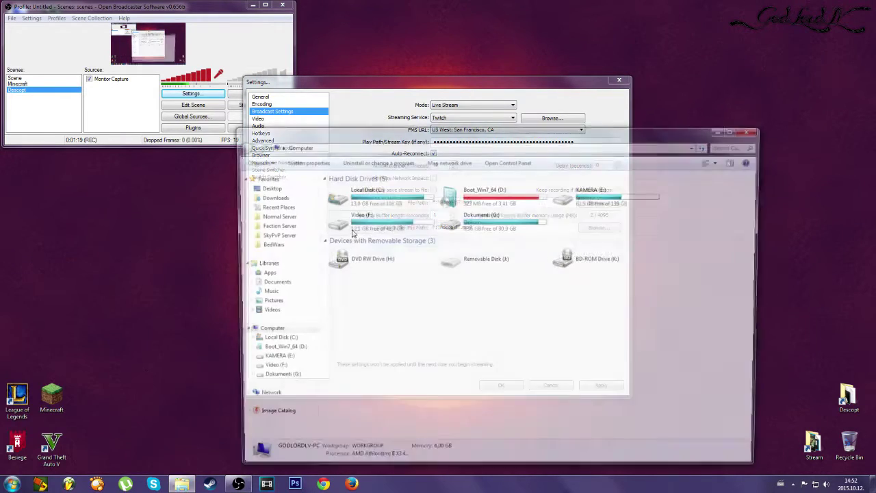
pyautogui.click(267, 369)
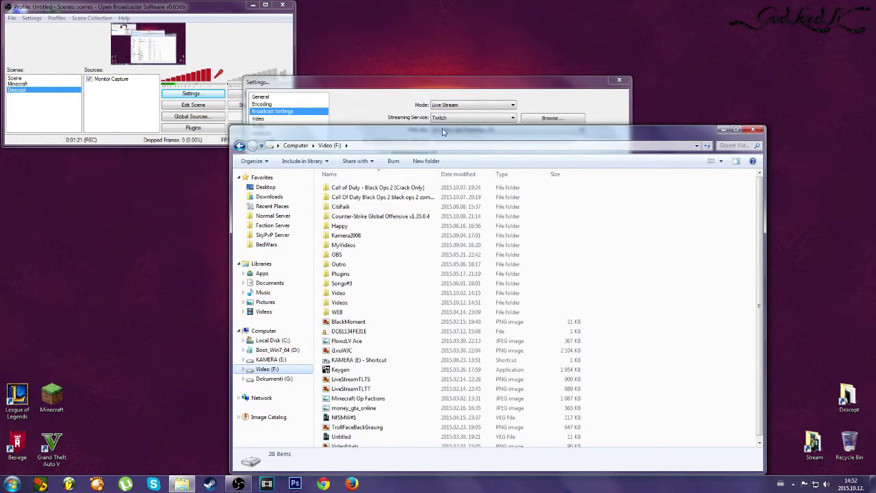
pyautogui.moveTo(442, 127); pyautogui.dragTo(364, 358)
pyautogui.moveTo(397, 332); pyautogui.dragTo(387, 198)
pyautogui.scroll(-5, 341, 255)
pyautogui.doubleClick(366, 330)
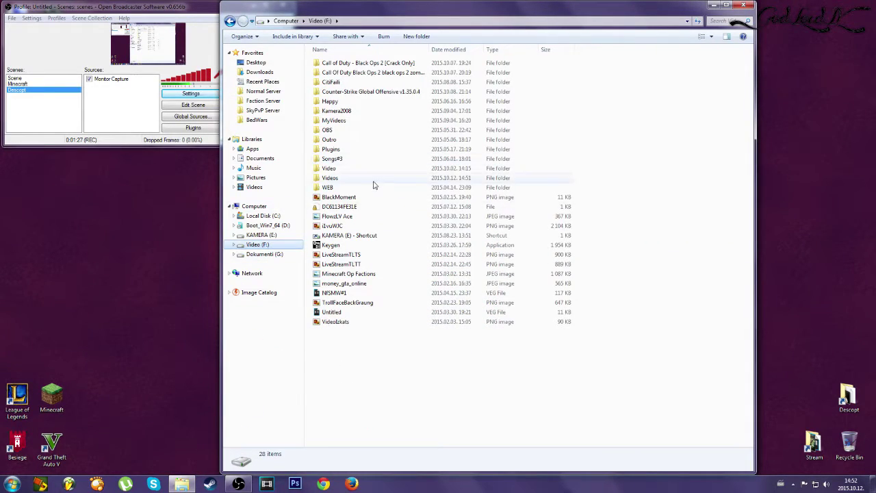
pyautogui.doubleClick(330, 178)
# Arrange the Videos folder beside the settings dialog and compare its location with the recording file paths.
pyautogui.moveTo(365, 15); pyautogui.dragTo(153, 15)
pyautogui.moveTo(541, 101); pyautogui.dragTo(303, 101)
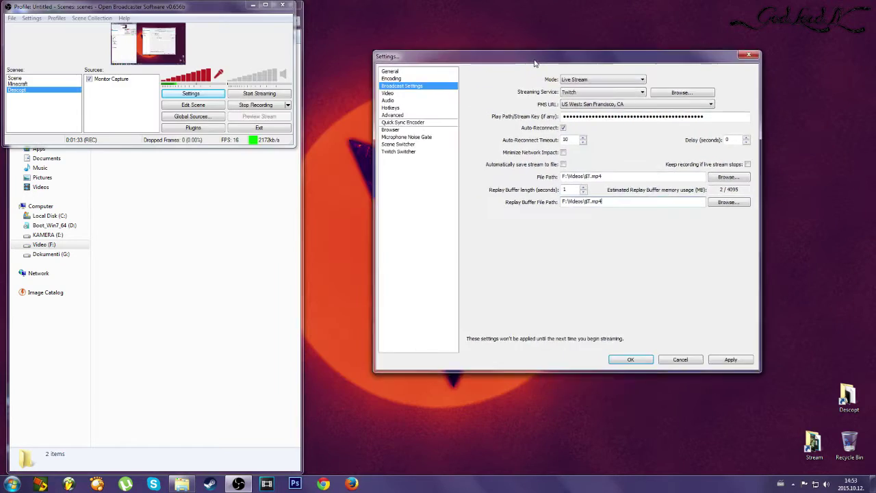
pyautogui.moveTo(537, 64); pyautogui.dragTo(547, 41)
pyautogui.click(259, 252)
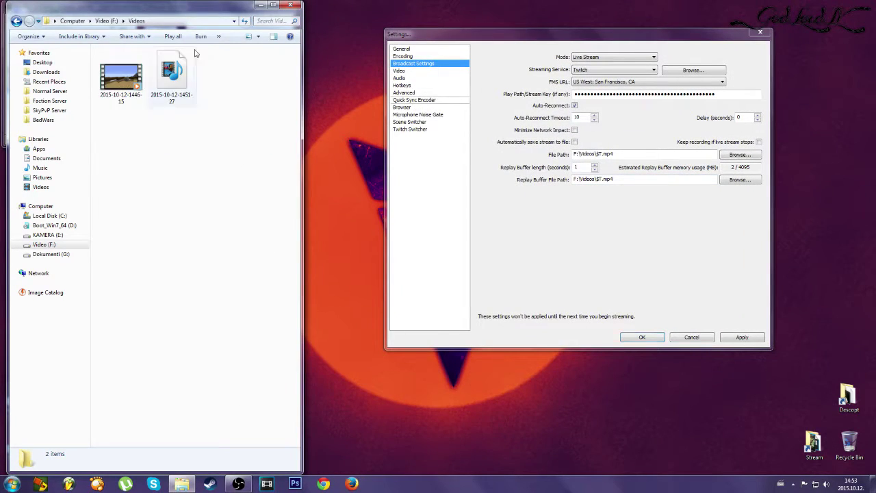
pyautogui.click(175, 20)
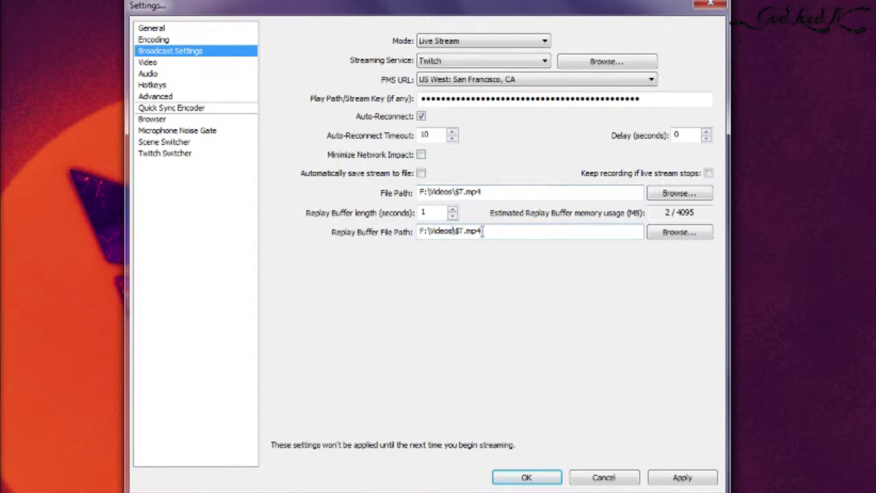
pyautogui.moveTo(460, 231)
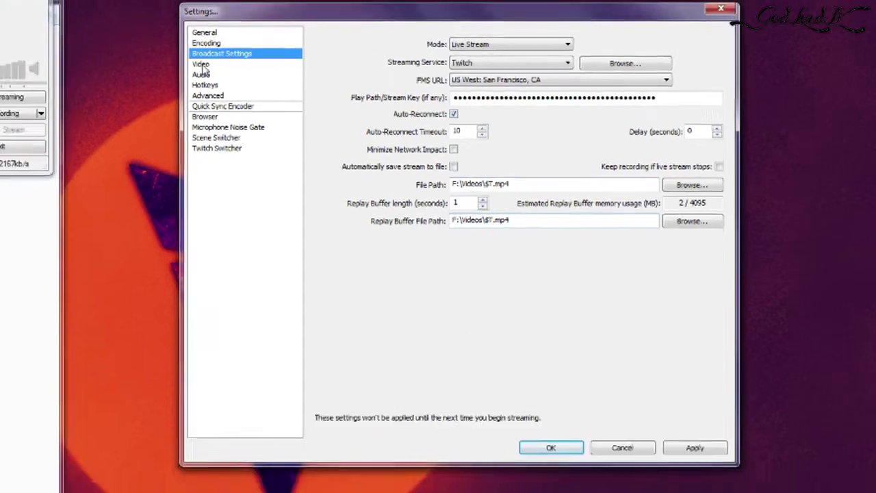
# Open the Video settings page and close the Videos folder window.
pyautogui.click(201, 65)
pyautogui.click(408, 273)
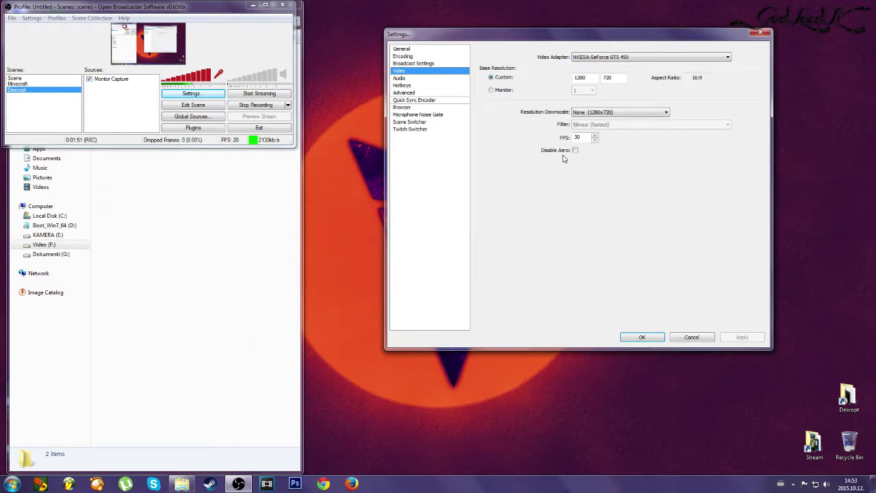
pyautogui.click(104, 206)
pyautogui.click(290, 5)
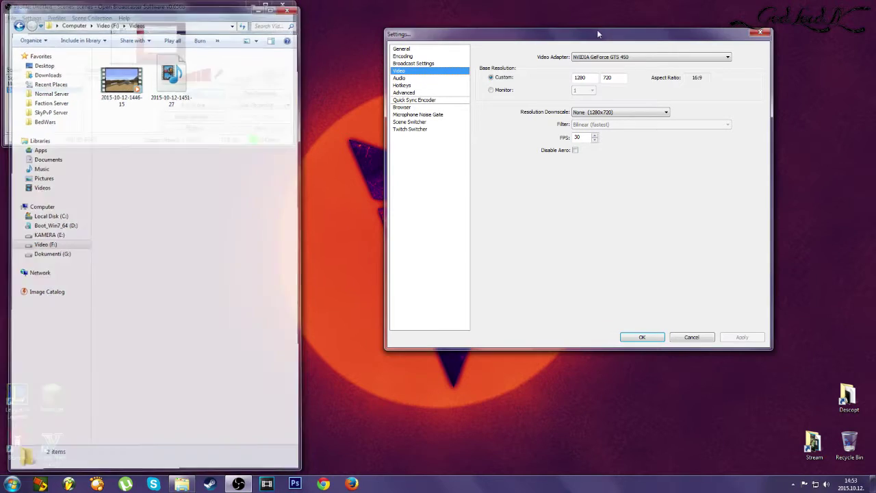
pyautogui.moveTo(607, 37); pyautogui.dragTo(481, 67)
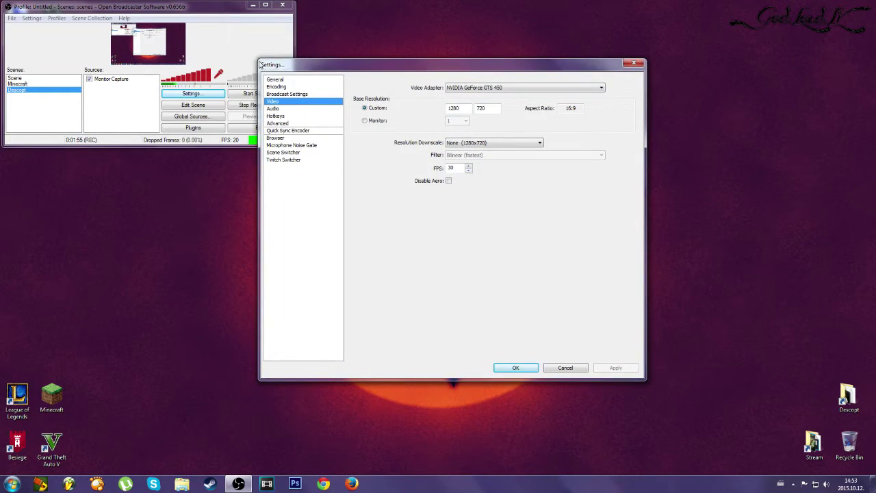
pyautogui.moveTo(413, 68); pyautogui.dragTo(412, 80)
# Check the available video adapters and set the custom base resolution to 1920 by 1080.
pyautogui.click(455, 100)
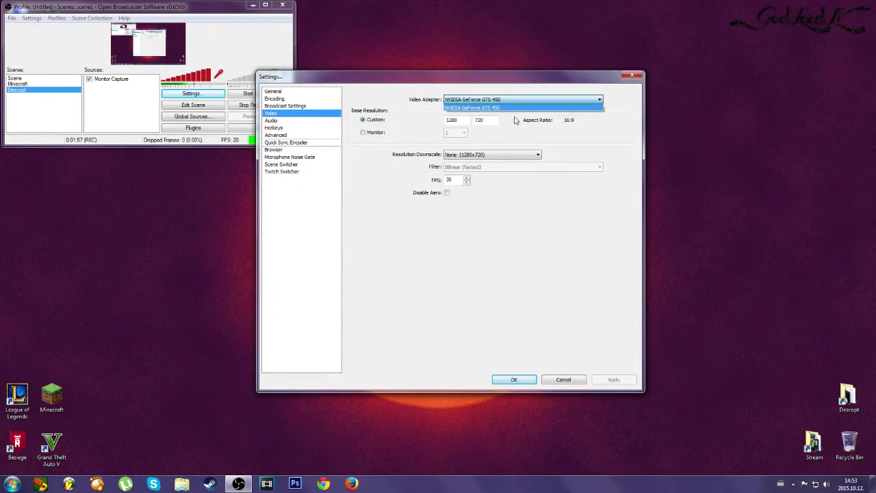
pyautogui.click(453, 117)
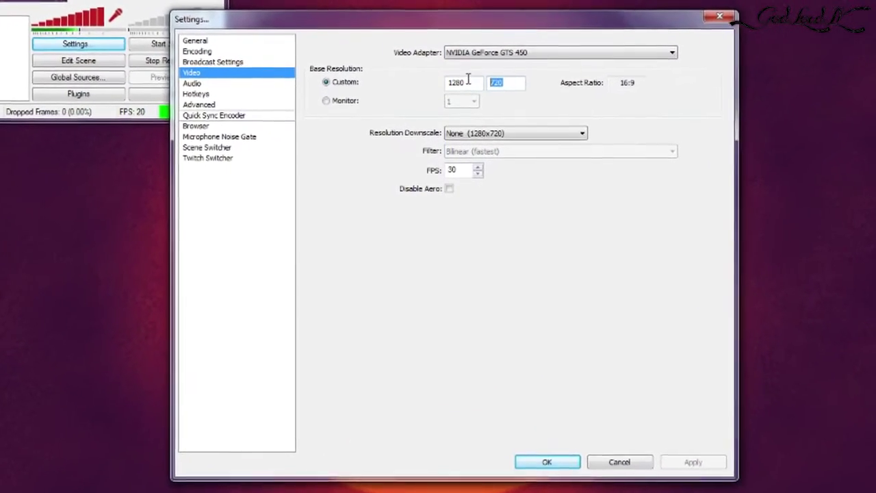
pyautogui.doubleClick(457, 117)
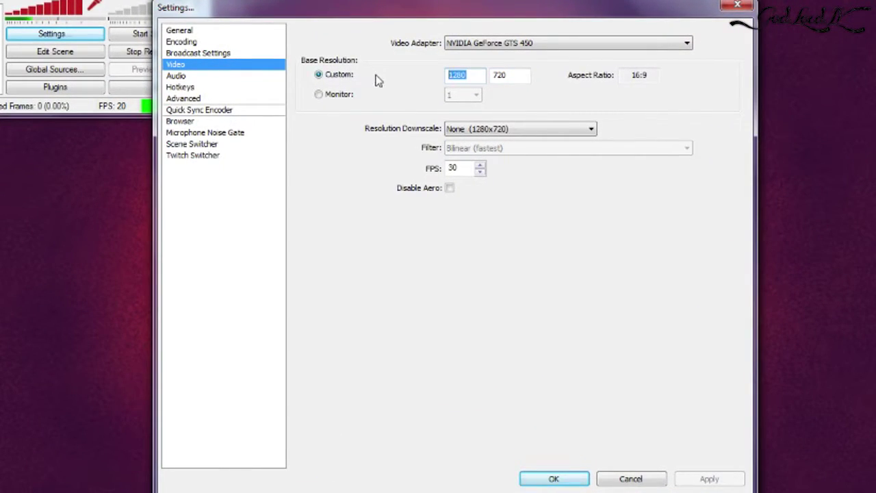
pyautogui.write('1920')
pyautogui.press('Tab')
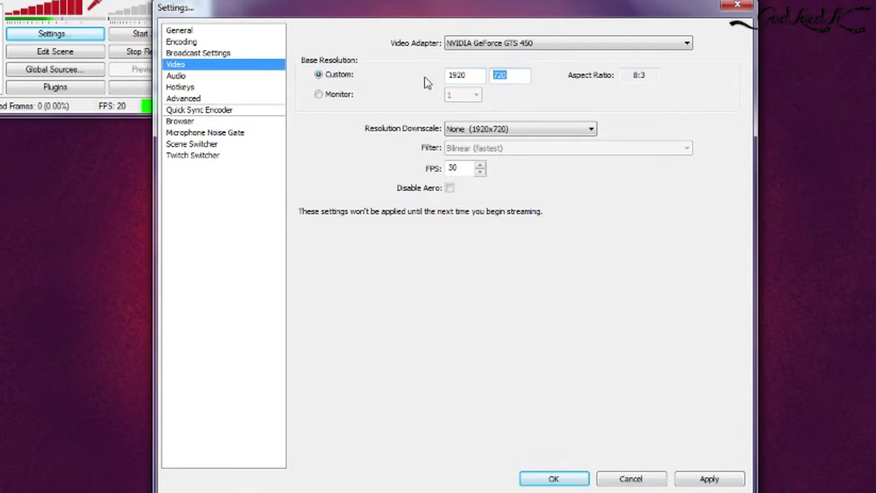
pyautogui.write('128')
pyautogui.doubleClick(494, 74)
pyautogui.write('1080')
# Set the resolution downscale to 1.50 (1280x720) with the Bilinear (fastest) filter.
pyautogui.click(507, 128)
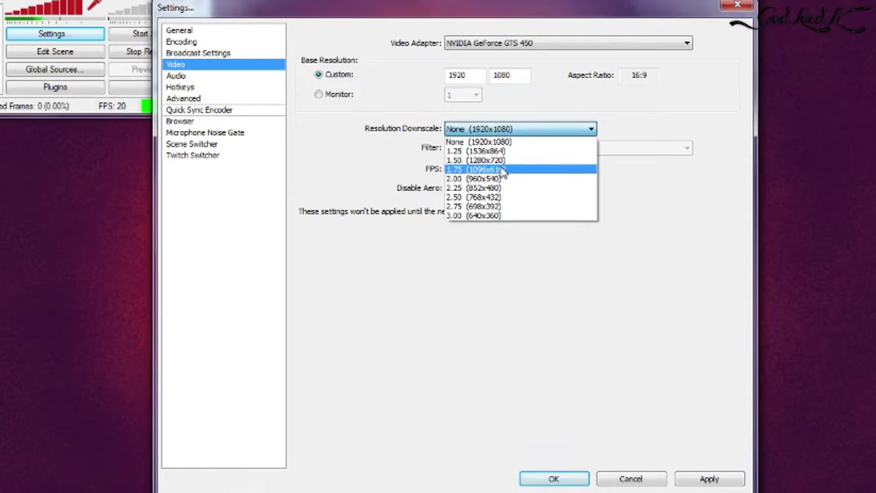
pyautogui.click(479, 160)
pyautogui.click(496, 147)
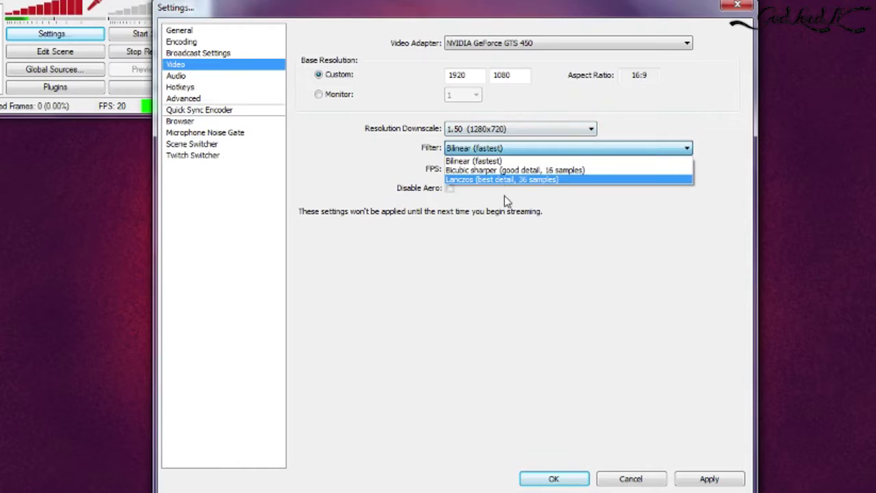
pyautogui.click(474, 161)
pyautogui.doubleClick(453, 167)
pyautogui.click(492, 151)
pyautogui.click(487, 134)
# Set the custom base resolution to 1280 by 720.
pyautogui.moveTo(476, 76); pyautogui.dragTo(432, 74)
pyautogui.write('128')
pyautogui.press('BackSpace')
pyautogui.press('BackSpace')
pyautogui.write('280')
pyautogui.moveTo(523, 80); pyautogui.dragTo(435, 82)
pyautogui.write('720')
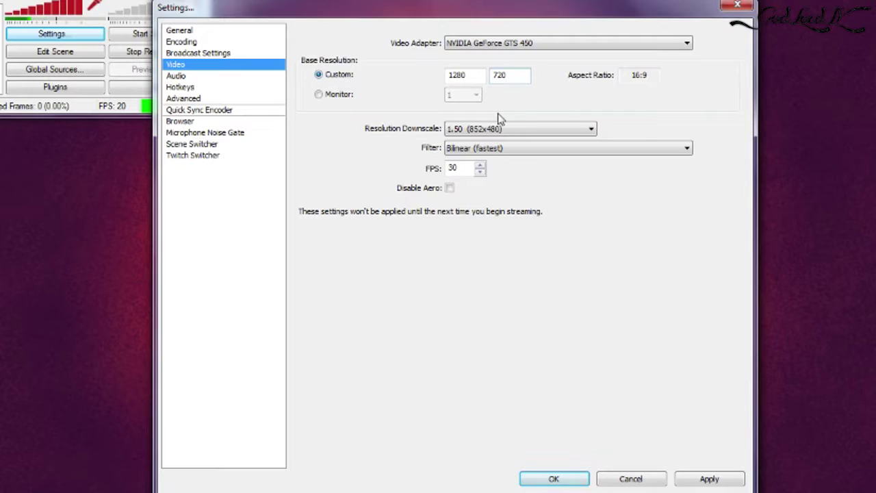
# Set the resolution downscale to None (1280x720) and apply the video settings.
pyautogui.click(547, 149)
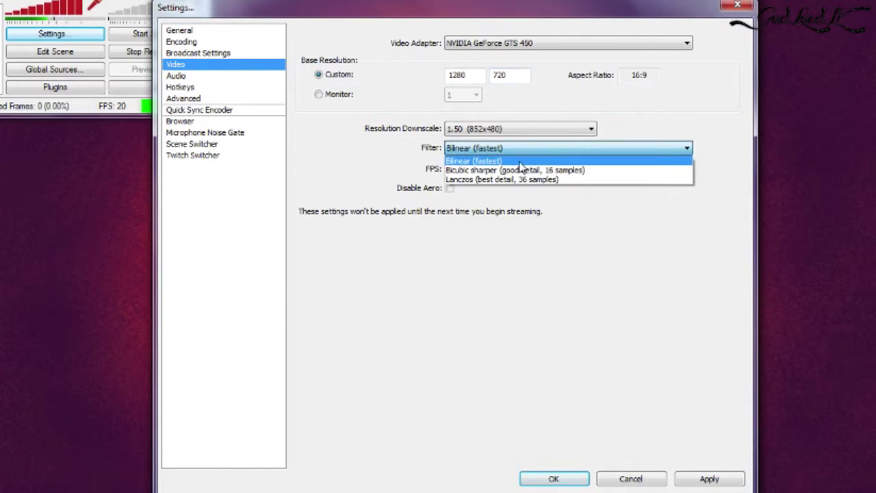
pyautogui.click(515, 136)
pyautogui.click(517, 130)
pyautogui.click(510, 139)
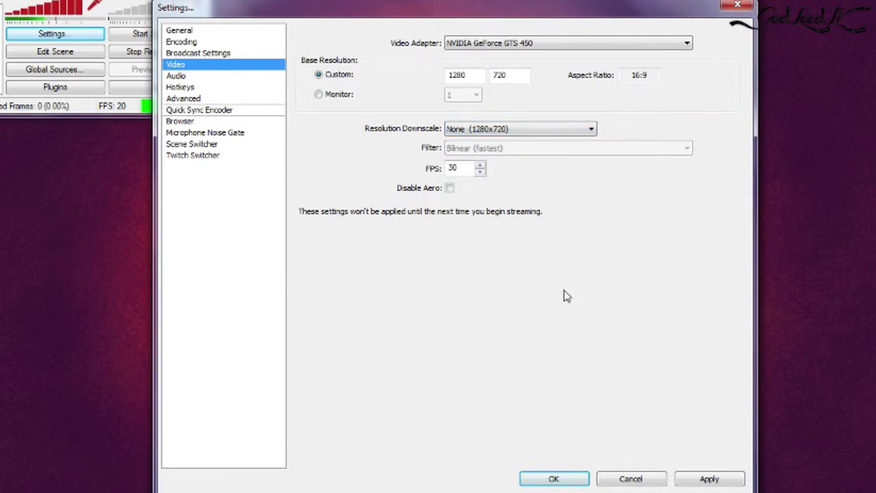
pyautogui.click(694, 480)
# Open the Audio settings and select Microphone (High Definition Audio Device) as the microphone/auxiliary audio device.
pyautogui.click(196, 75)
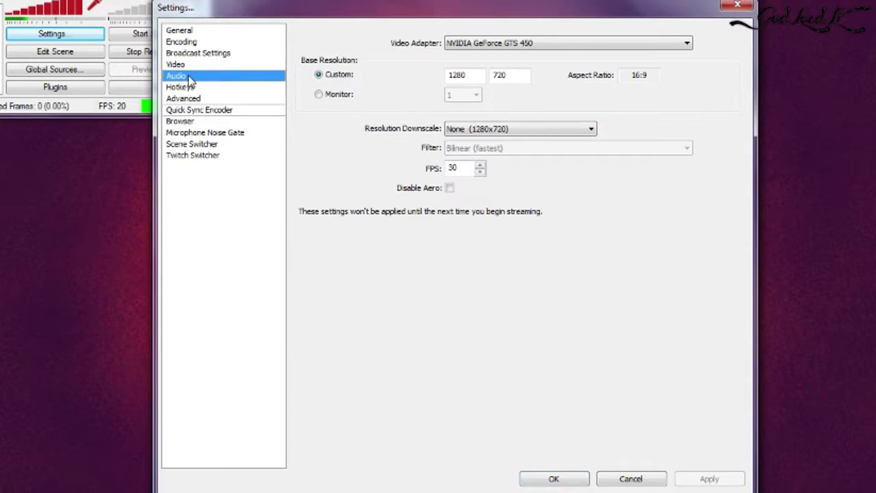
pyautogui.click(475, 63)
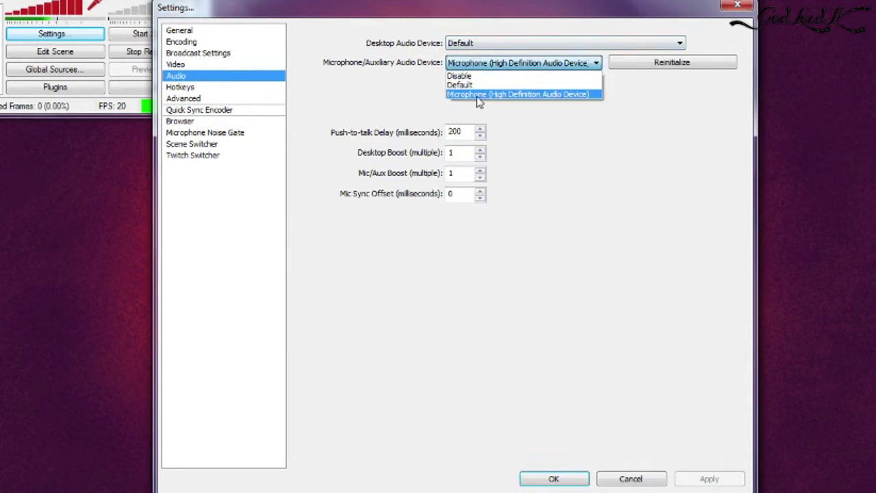
pyautogui.click(582, 94)
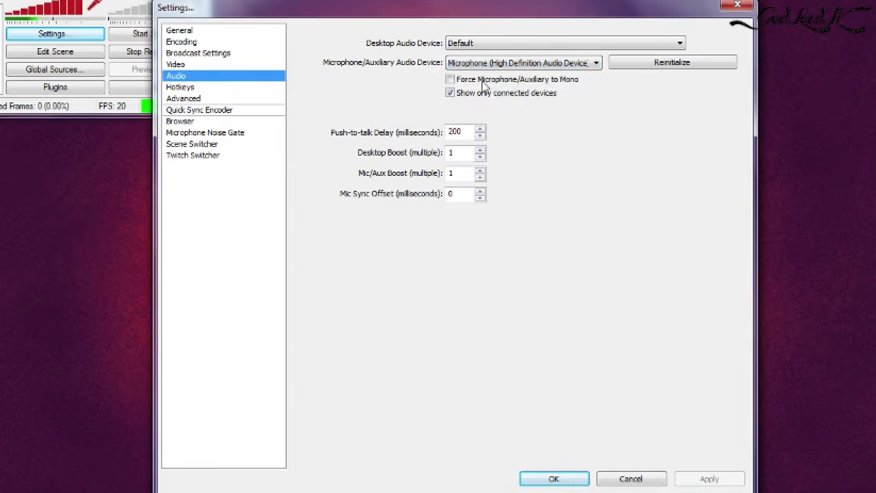
# Review the Hotkeys settings, open the Advanced settings and move the settings window towards the upper part of the desktop.
pyautogui.click(212, 88)
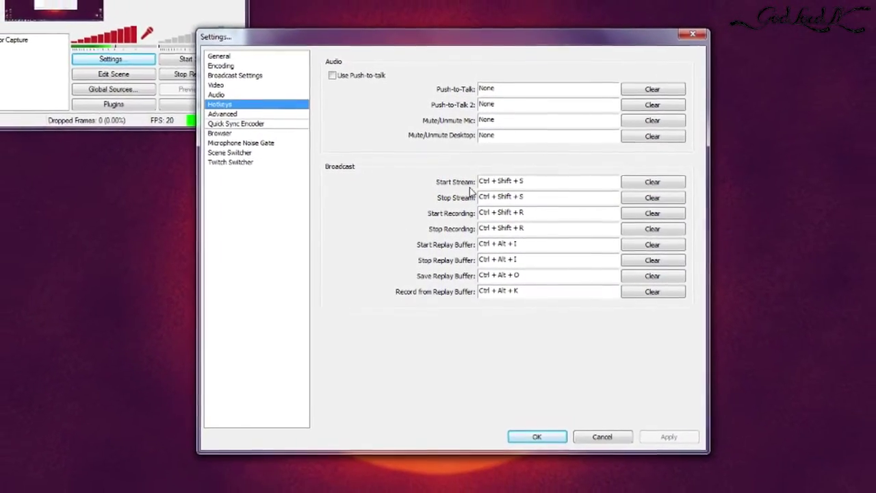
pyautogui.click(237, 120)
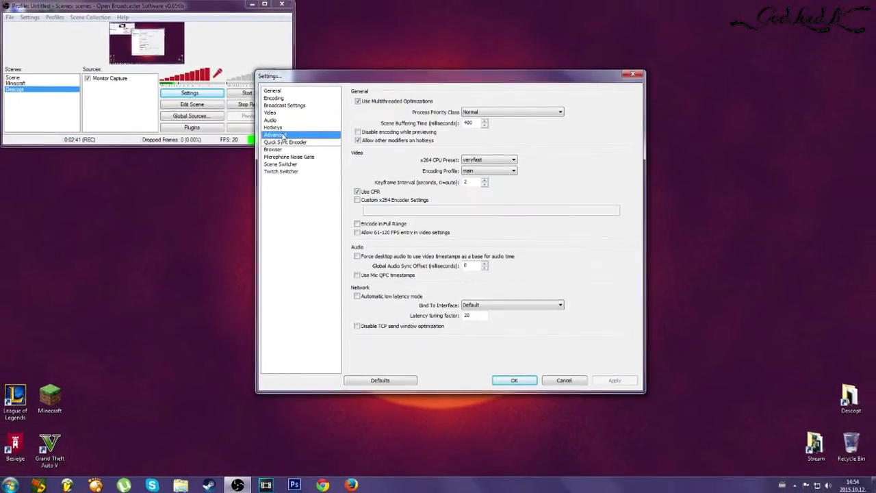
pyautogui.moveTo(368, 81); pyautogui.dragTo(195, 24)
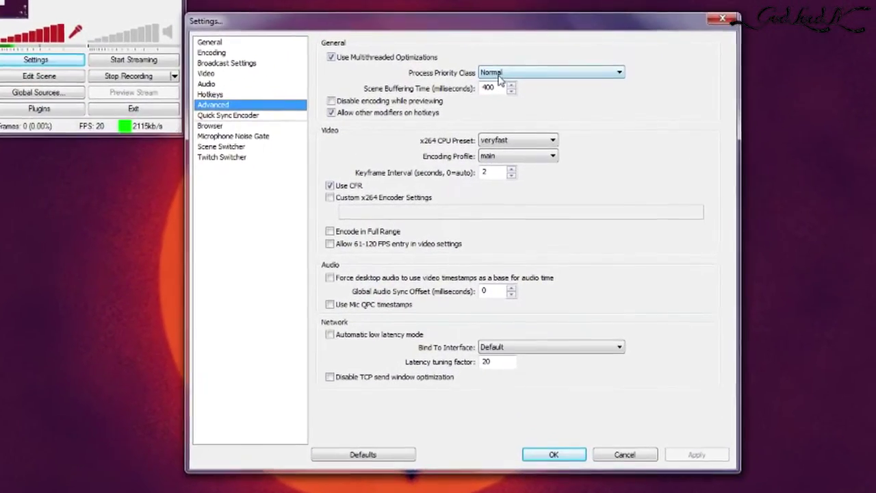
pyautogui.click(305, 56)
pyautogui.click(493, 90)
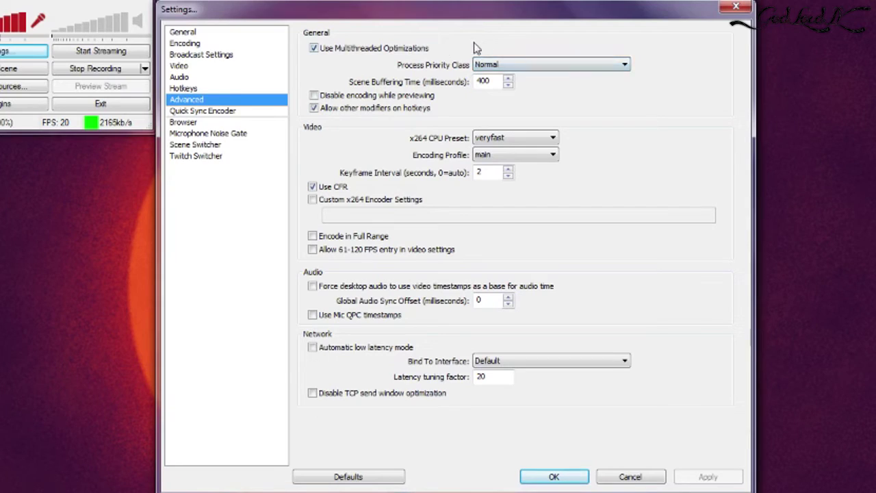
pyautogui.click(313, 49)
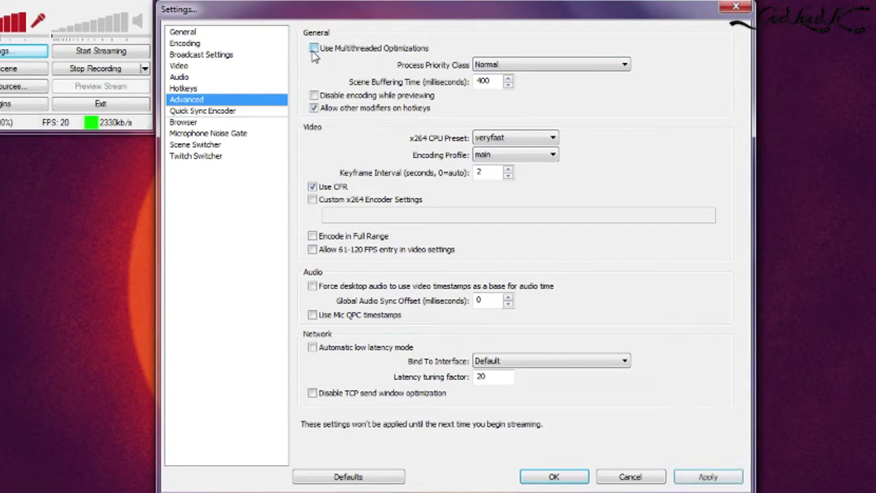
pyautogui.click(314, 108)
pyautogui.doubleClick(500, 82)
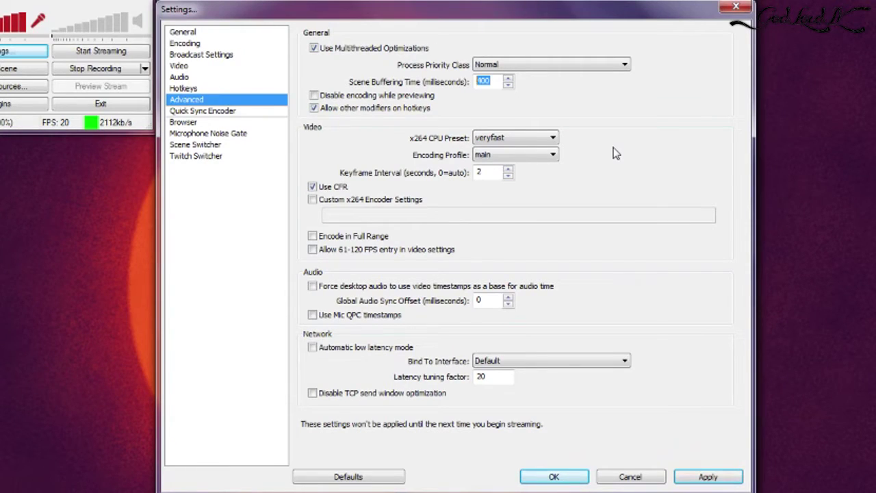
pyautogui.click(410, 111)
pyautogui.click(315, 108)
# Discard the Advanced changes and look through the Quick Sync Encoder, Browser, Microphone Noise Gate, Scene Switcher and Twitch Switcher settings.
pyautogui.click(197, 113)
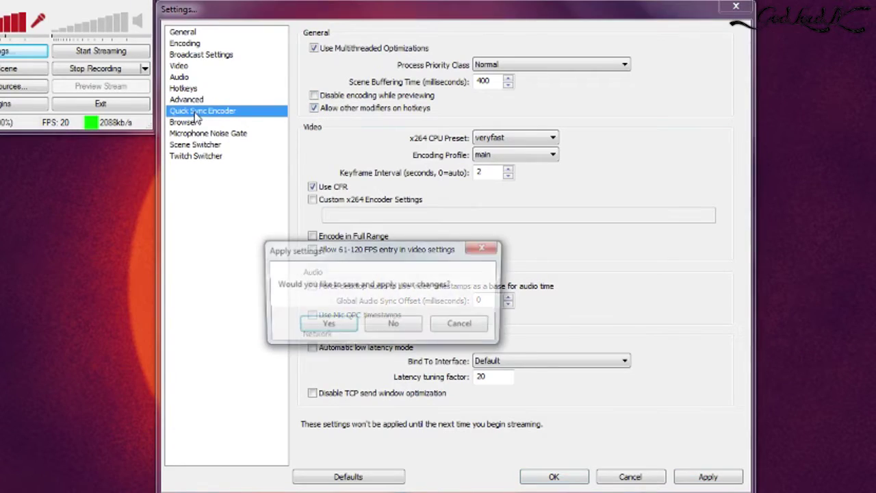
pyautogui.click(392, 324)
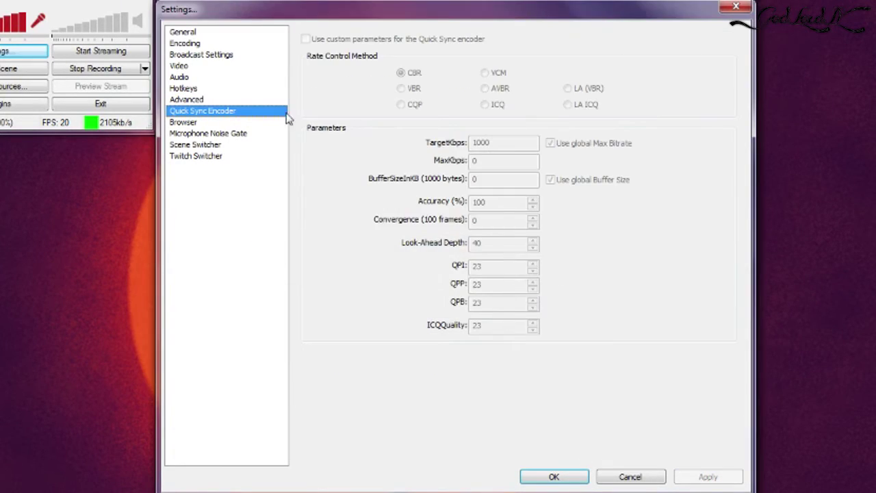
pyautogui.click(205, 123)
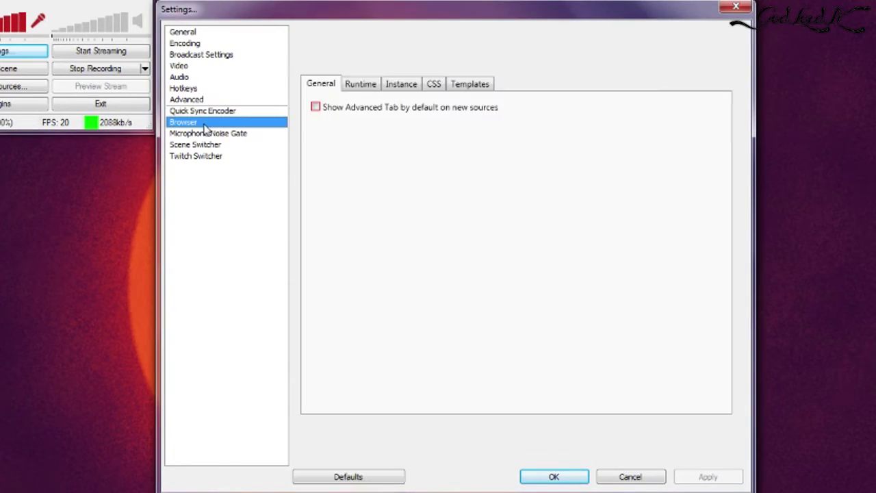
pyautogui.click(206, 133)
pyautogui.click(207, 144)
pyautogui.press('Up')
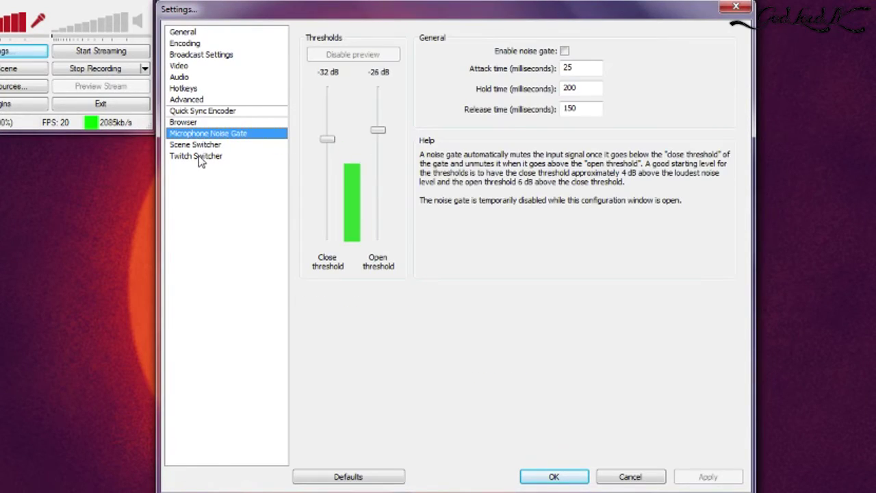
pyautogui.click(200, 157)
pyautogui.click(202, 144)
# Try lowering the microphone noise gate's close threshold to -40 dB.
pyautogui.click(204, 134)
pyautogui.moveTo(334, 144)
pyautogui.mouseDown()
pyautogui.moveTo(332, 82)
pyautogui.moveTo(328, 151)
pyautogui.mouseUp()
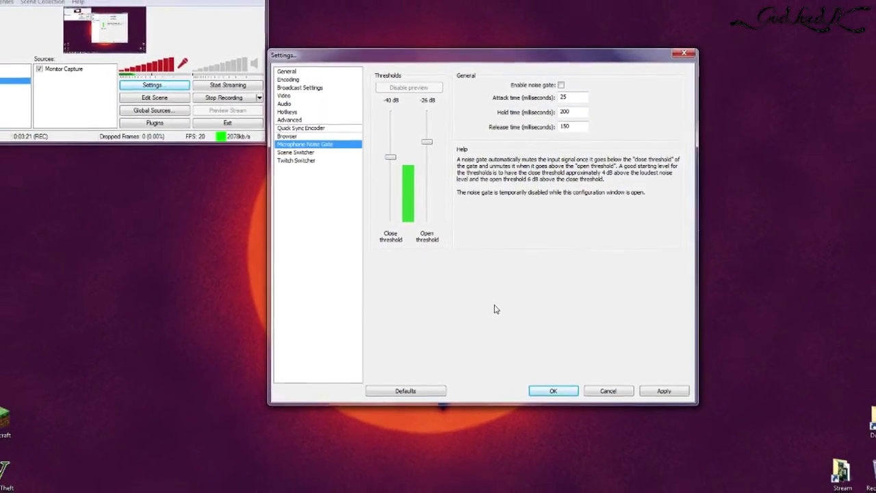
# Close the settings without saving and move the main window to the middle of the desktop.
pyautogui.click(616, 391)
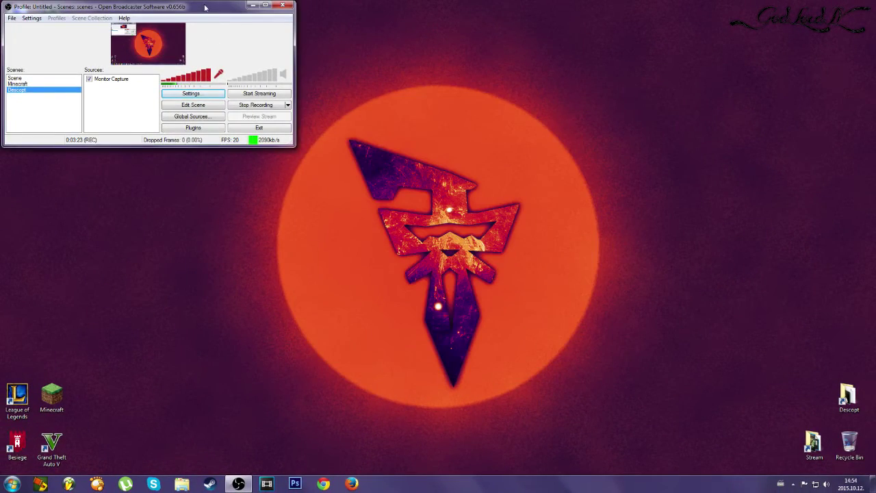
pyautogui.moveTo(205, 7); pyautogui.dragTo(548, 208)
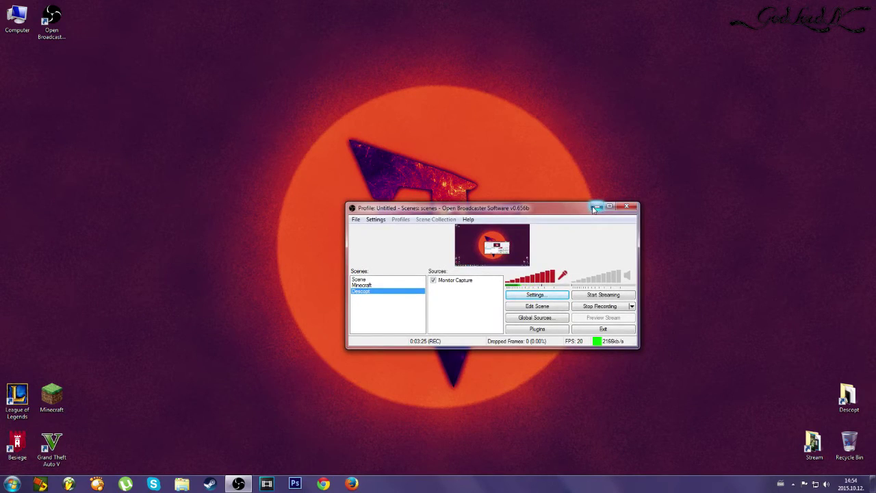
pyautogui.moveTo(542, 202); pyautogui.dragTo(493, 204)
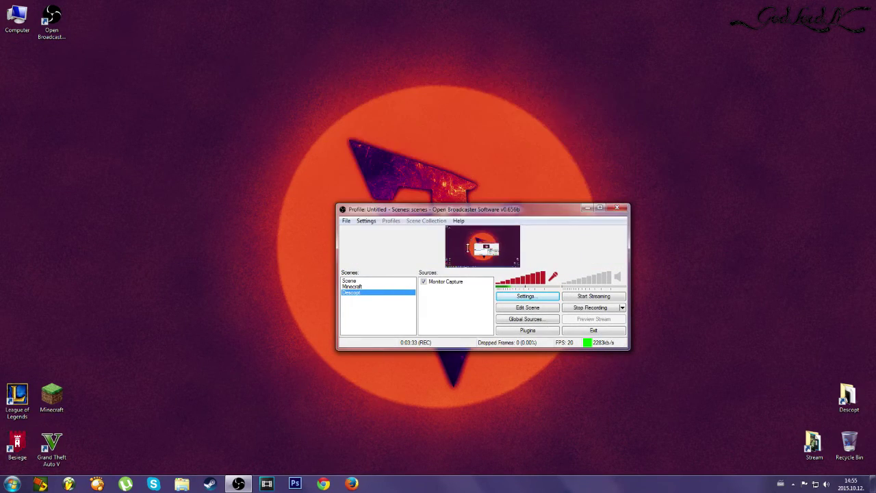